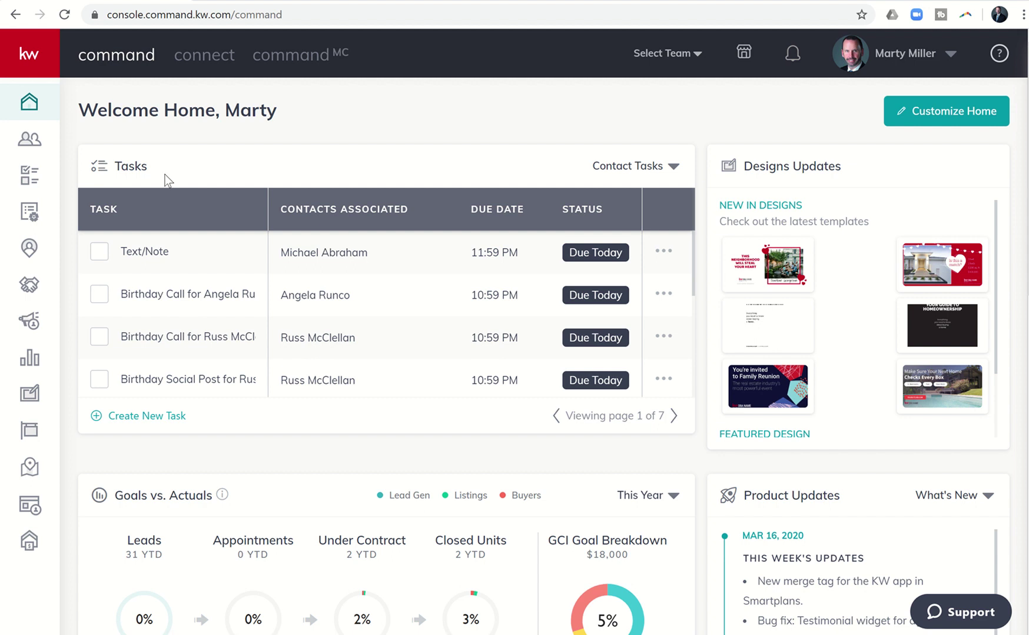
# Delete the existing My Birthday plan from My SmartPlans, leaving eight People Plans
pyautogui.click(125, 218)
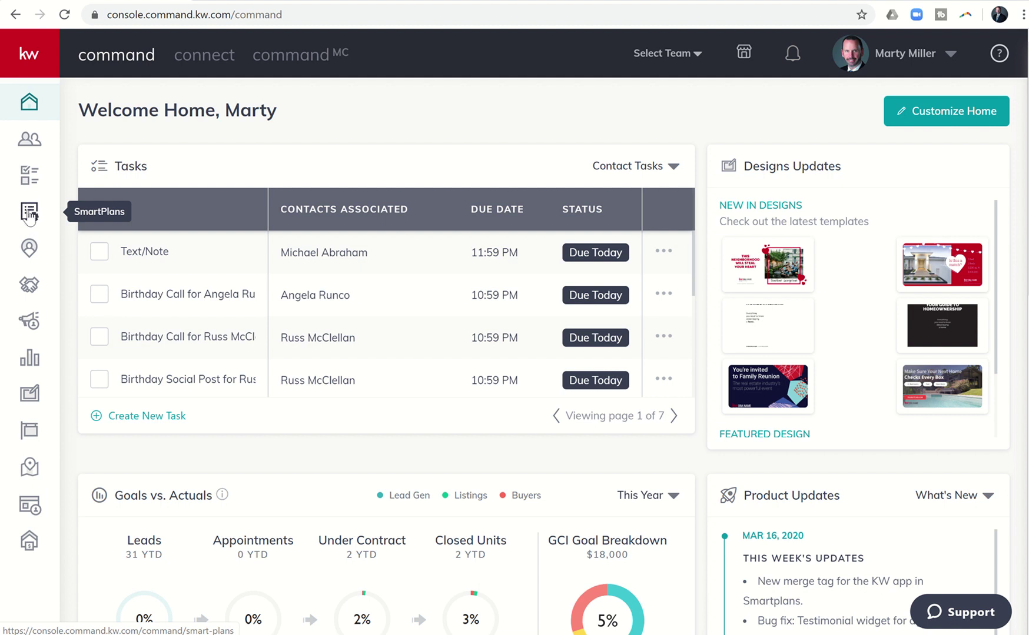
pyautogui.click(30, 215)
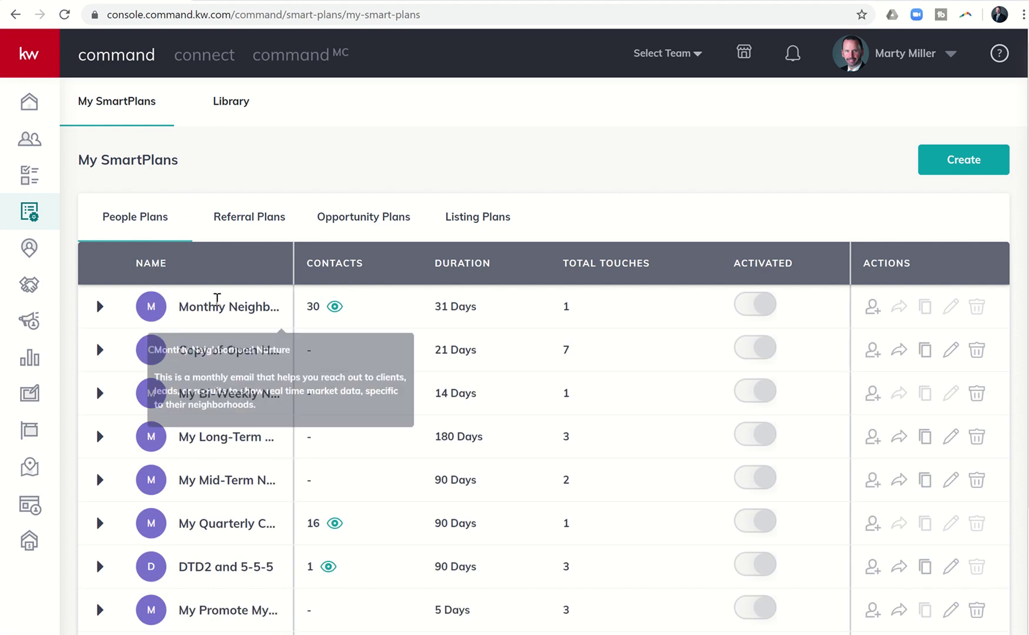
pyautogui.scroll(-3, 219, 301)
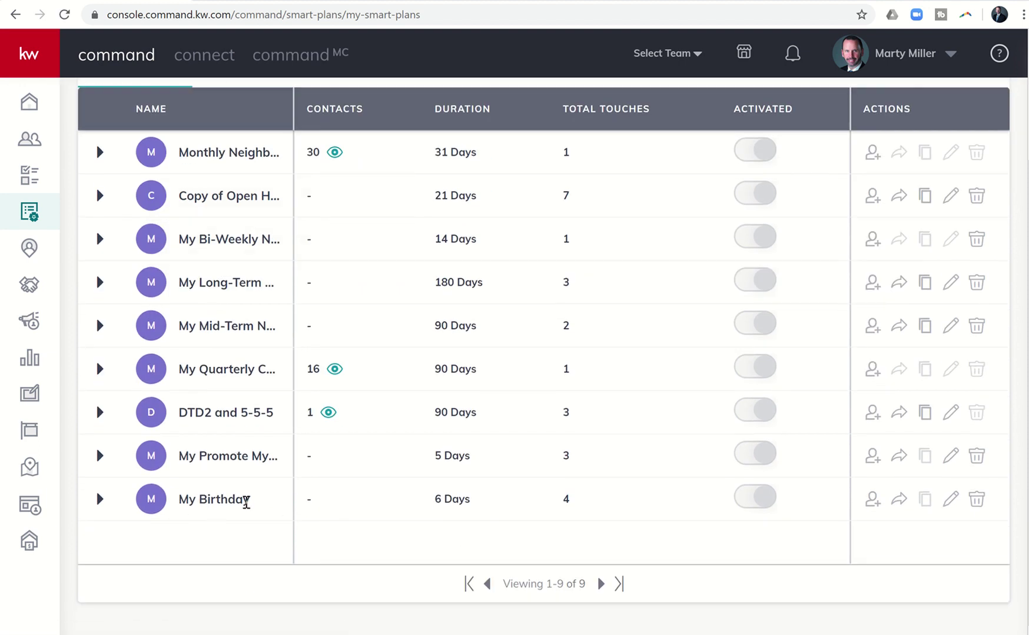
pyautogui.moveTo(202, 504)
pyautogui.click(975, 500)
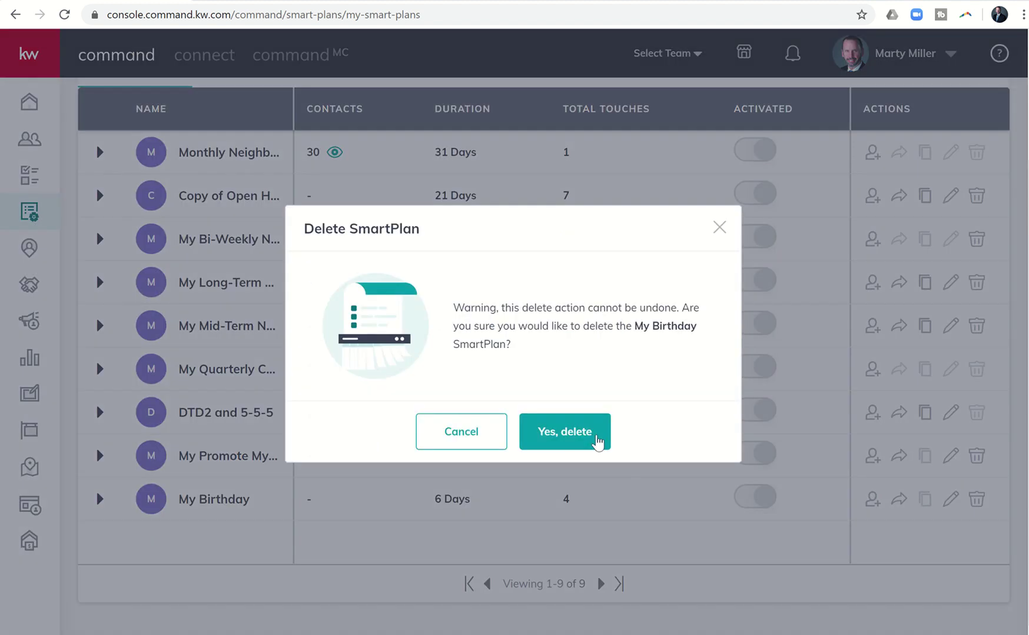
pyautogui.click(585, 434)
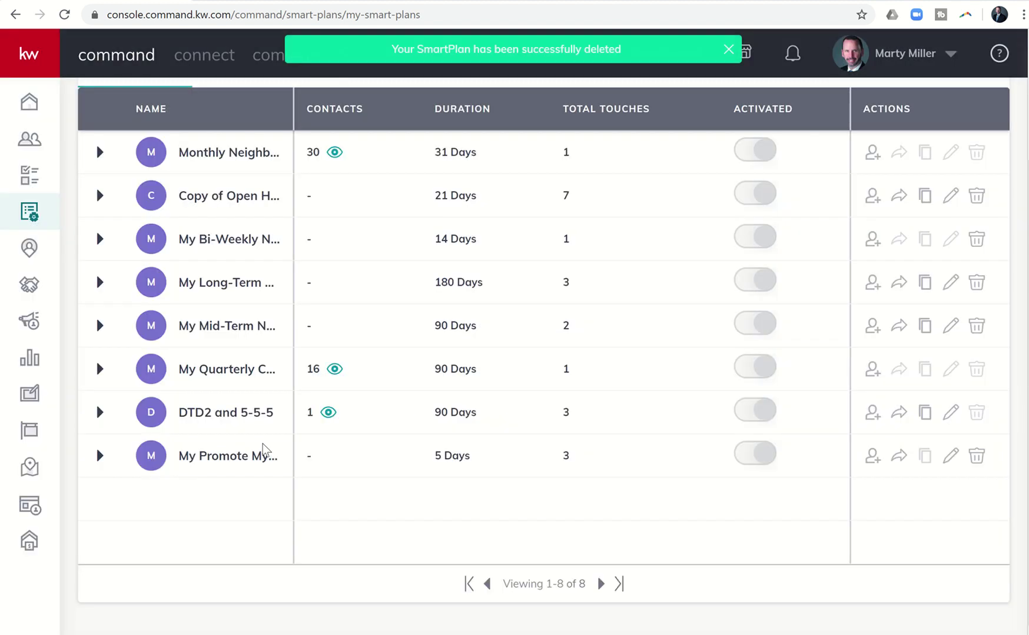
pyautogui.scroll(3, 264, 447)
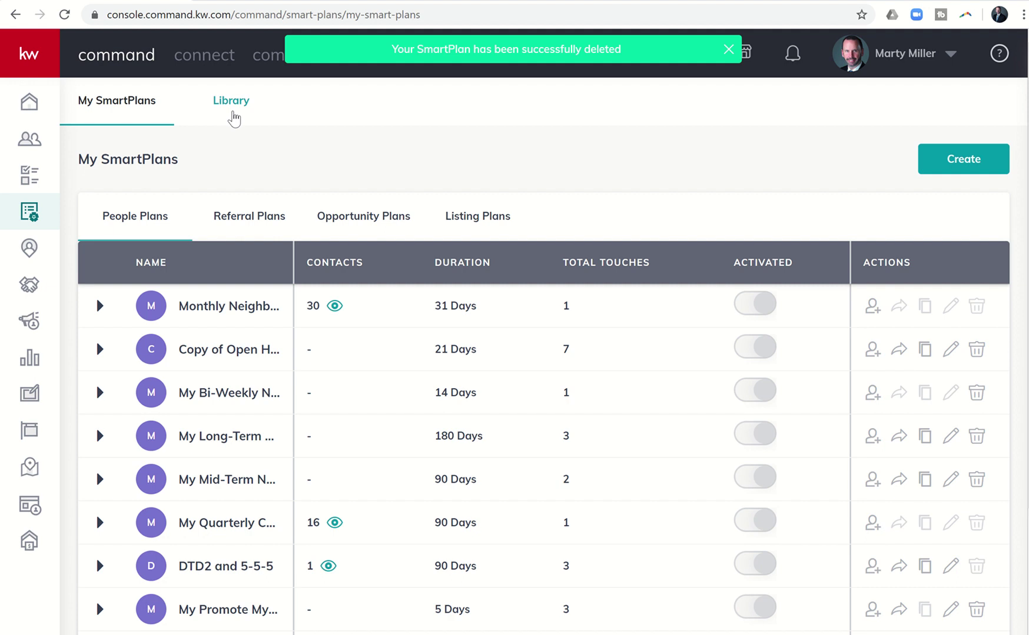
# Add the library's Birthday SmartPlan to my plans under the name My Birthday
pyautogui.click(233, 117)
pyautogui.scroll(-3, 446, 317)
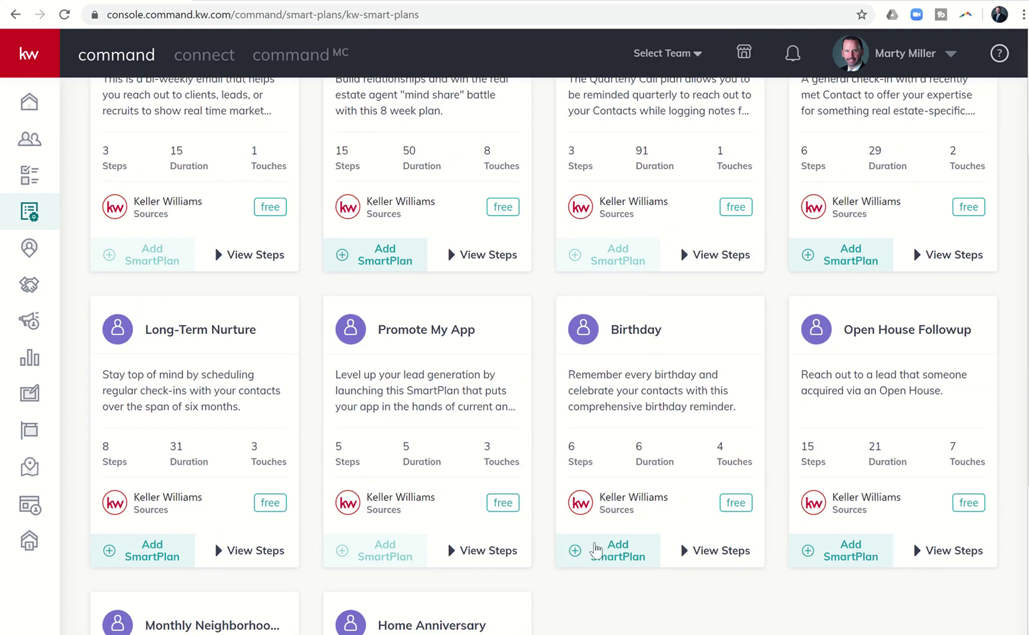
pyautogui.click(595, 549)
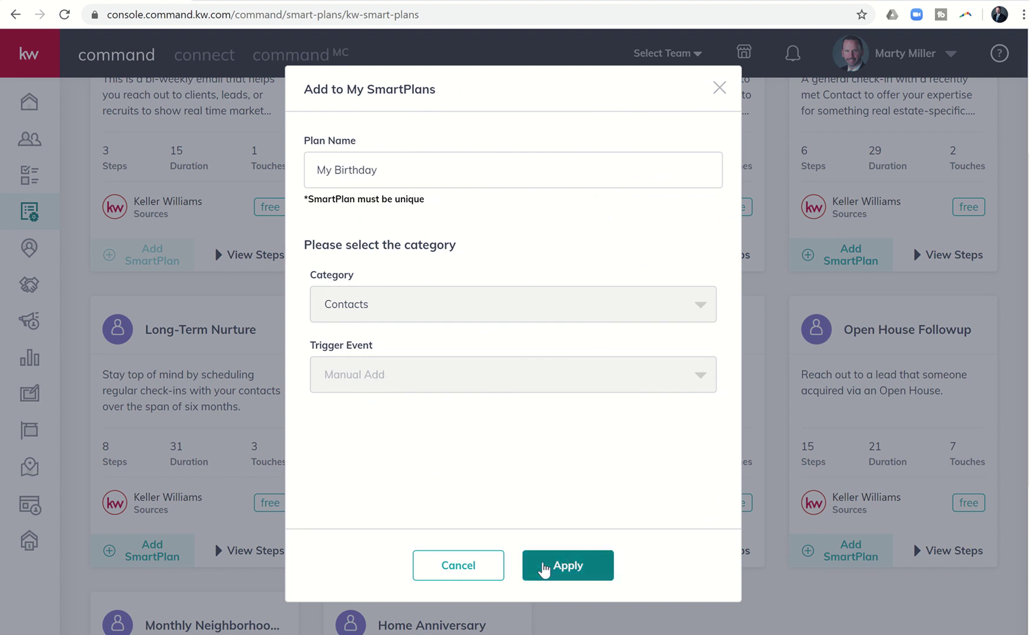
pyautogui.click(550, 576)
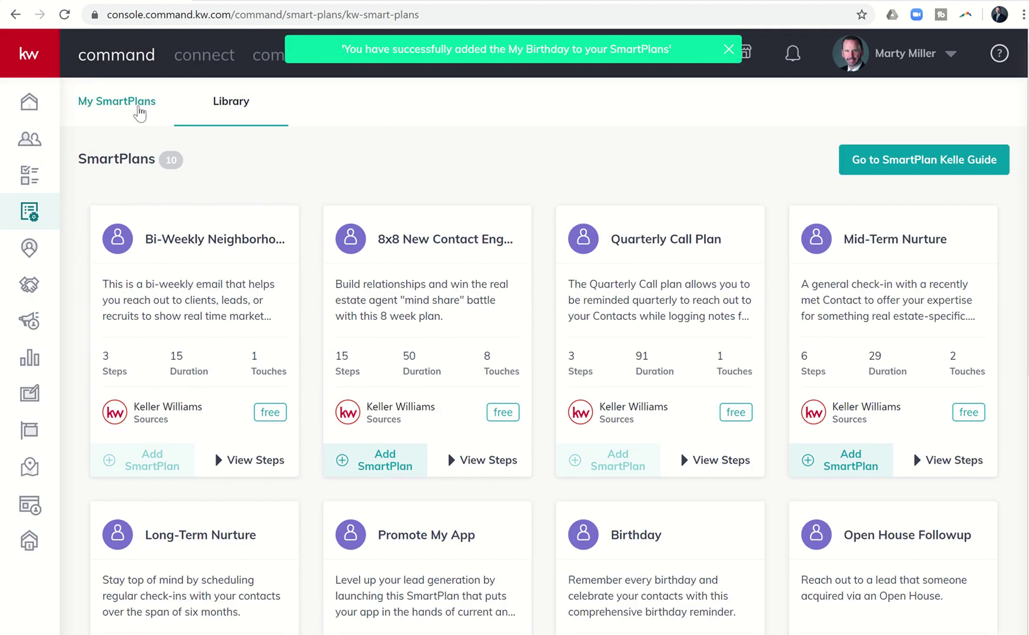
# Open the My Birthday plan in the editor from the My SmartPlans list
pyautogui.click(138, 110)
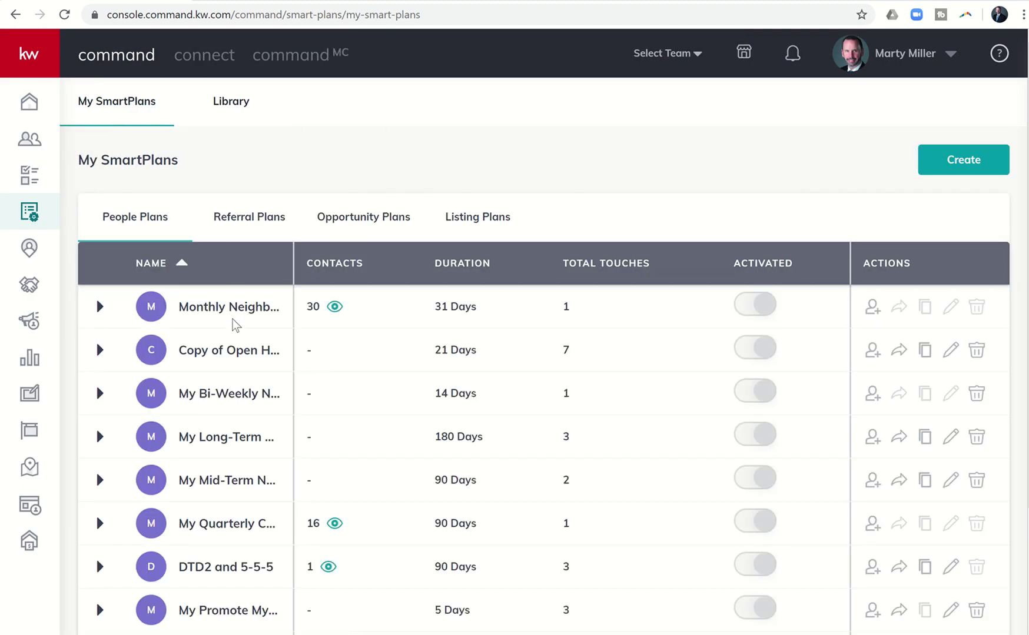
pyautogui.scroll(-3, 235, 324)
pyautogui.moveTo(237, 504)
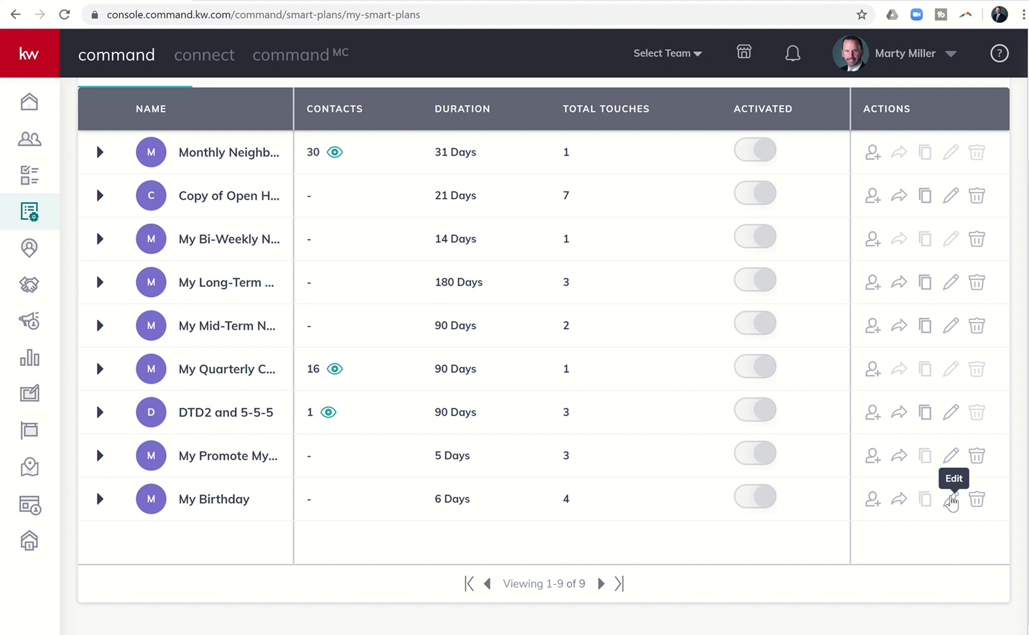
pyautogui.click(951, 500)
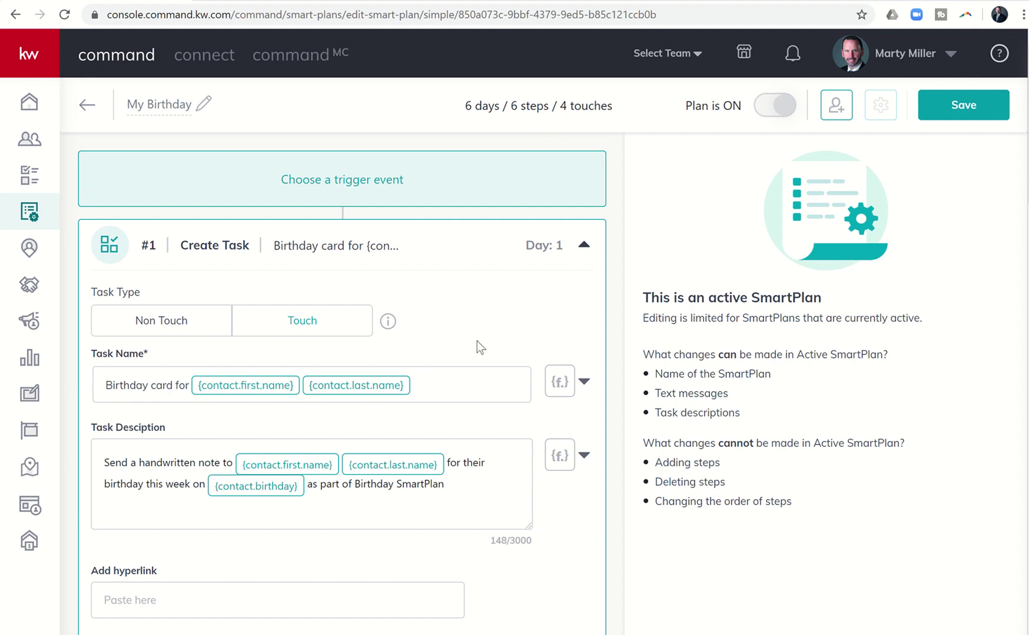
# Scroll the editor down to step #6, the Day 6 SMS/MMS saying 'Happy Birthday!'
pyautogui.scroll(-3, 477, 340)
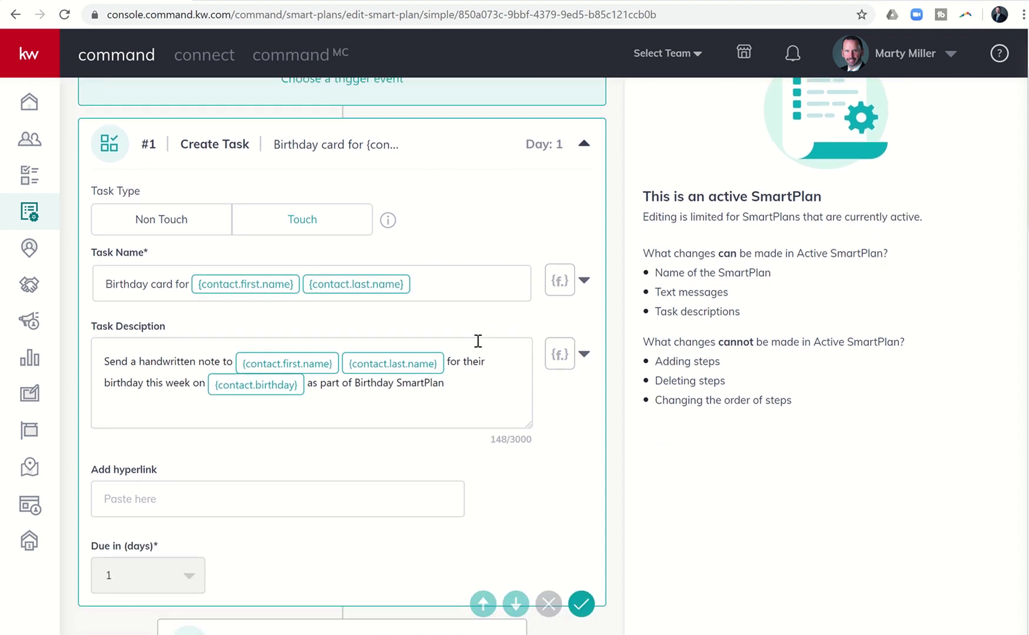
pyautogui.scroll(-1, 477, 341)
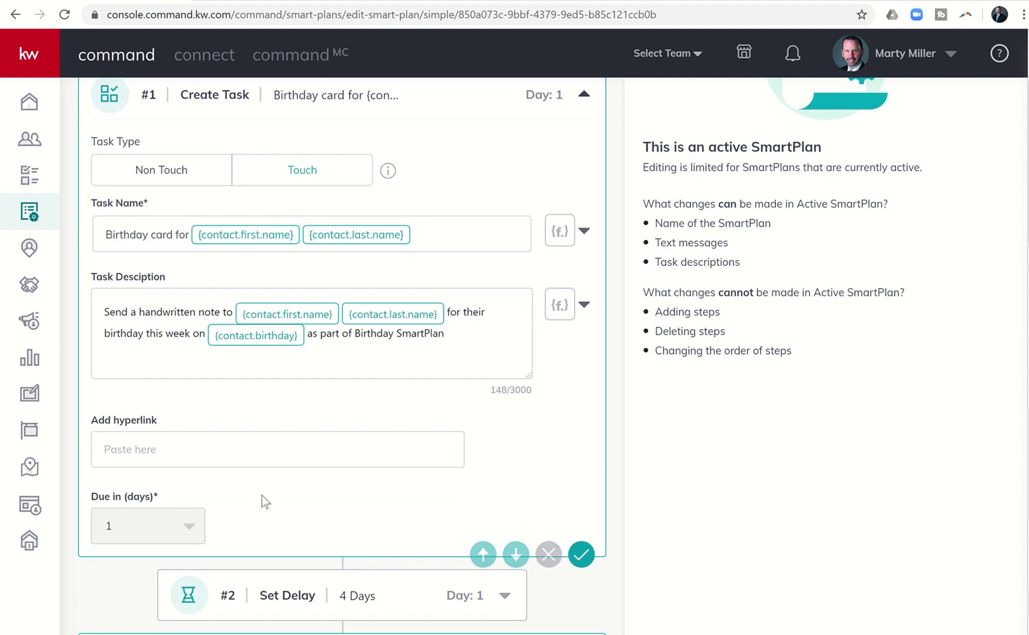
pyautogui.scroll(-6, 265, 501)
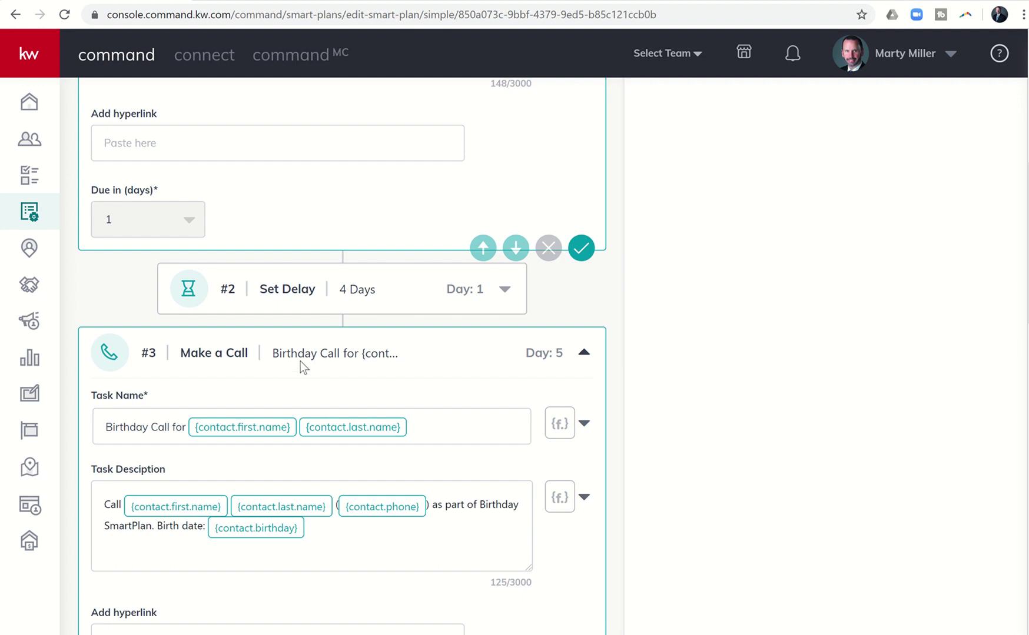
pyautogui.scroll(-6, 333, 377)
pyautogui.scroll(-5, 330, 374)
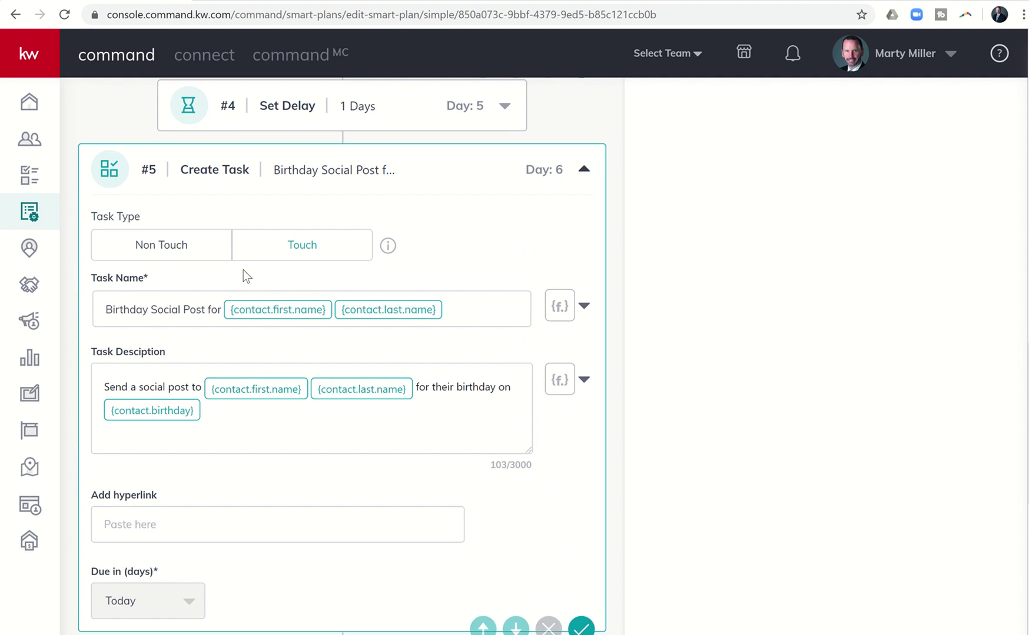
pyautogui.scroll(-6, 328, 332)
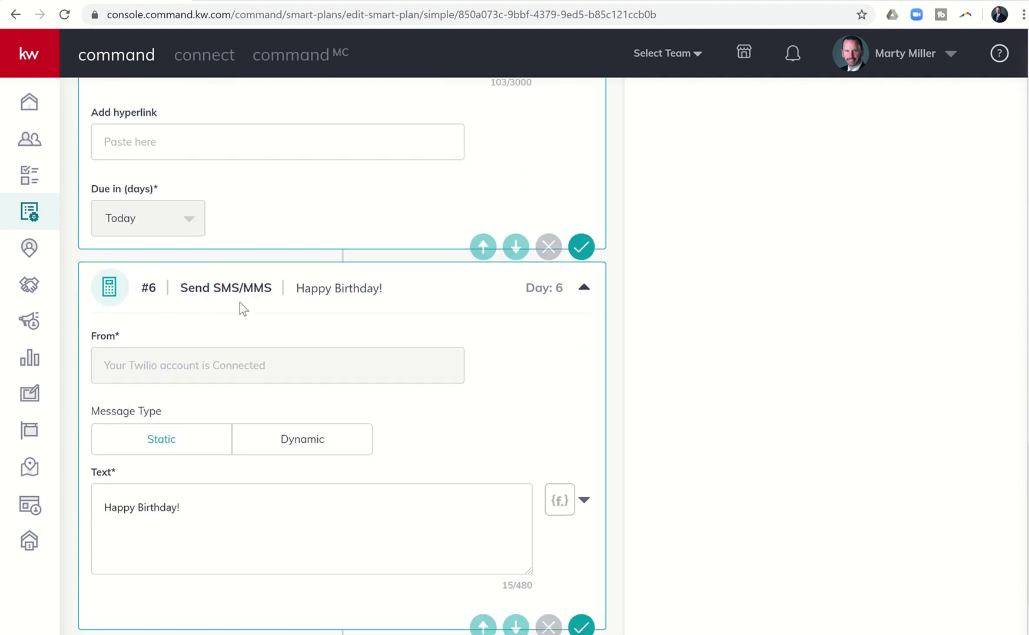
pyautogui.scroll(-2, 311, 316)
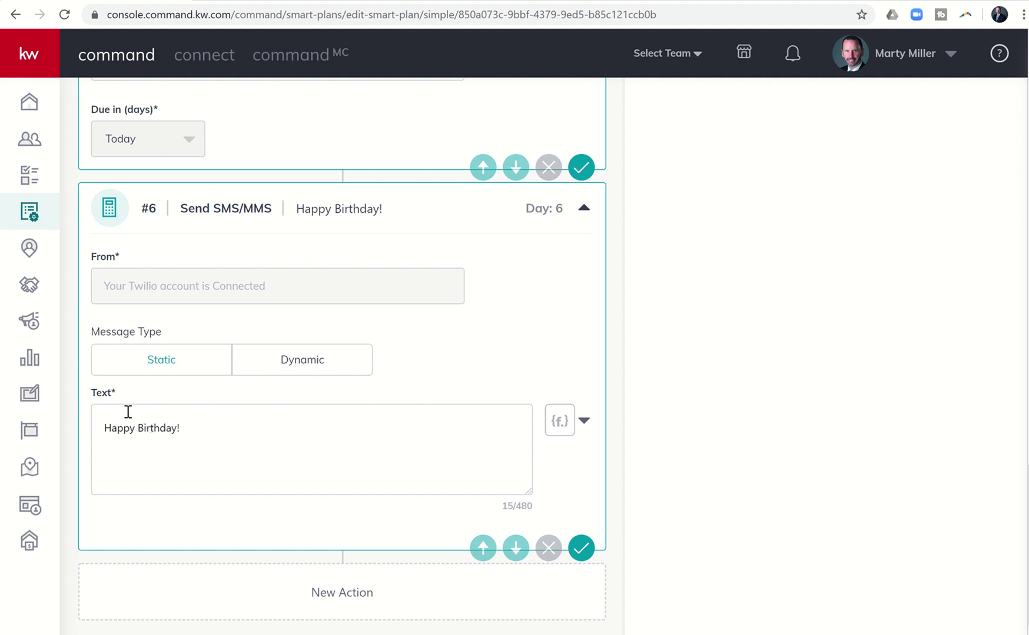
# Begin the SMS text with 'Hey' followed by the contact.first.name merge field
pyautogui.click(178, 427)
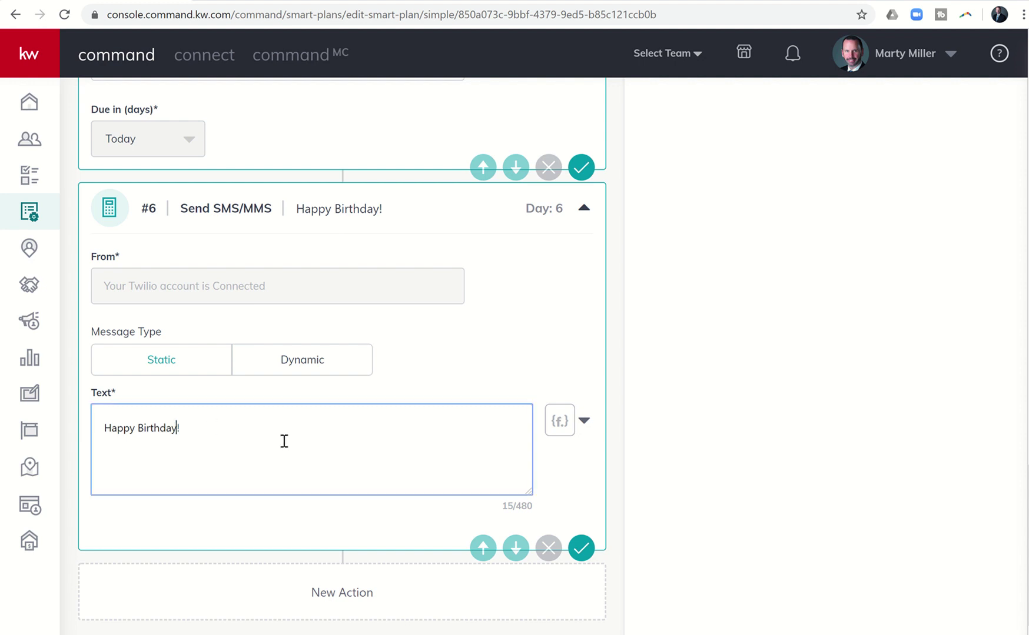
pyautogui.click(106, 428)
pyautogui.write('Hey')
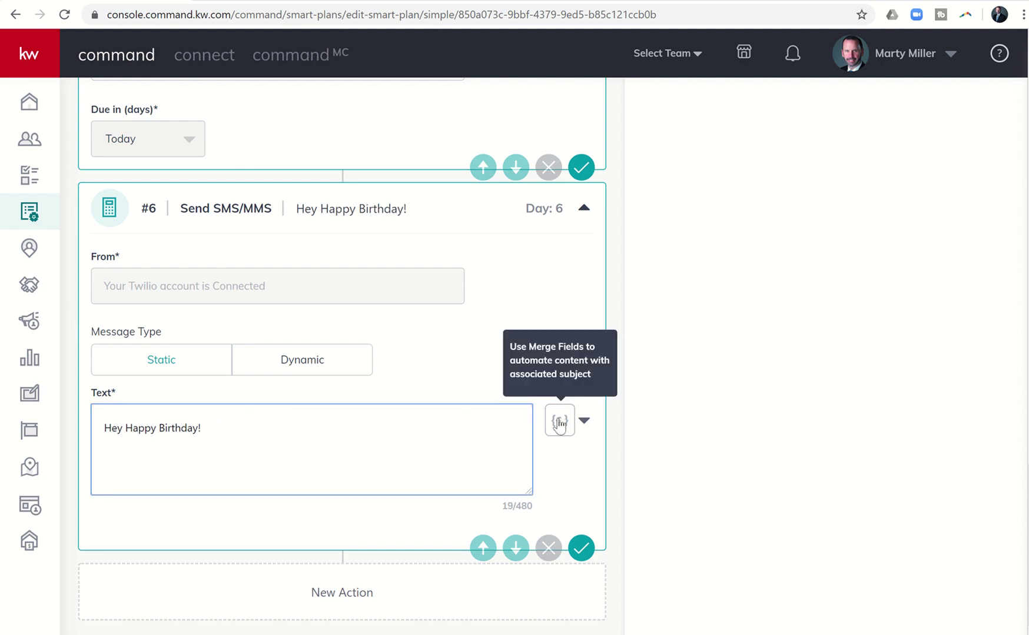
pyautogui.click(559, 422)
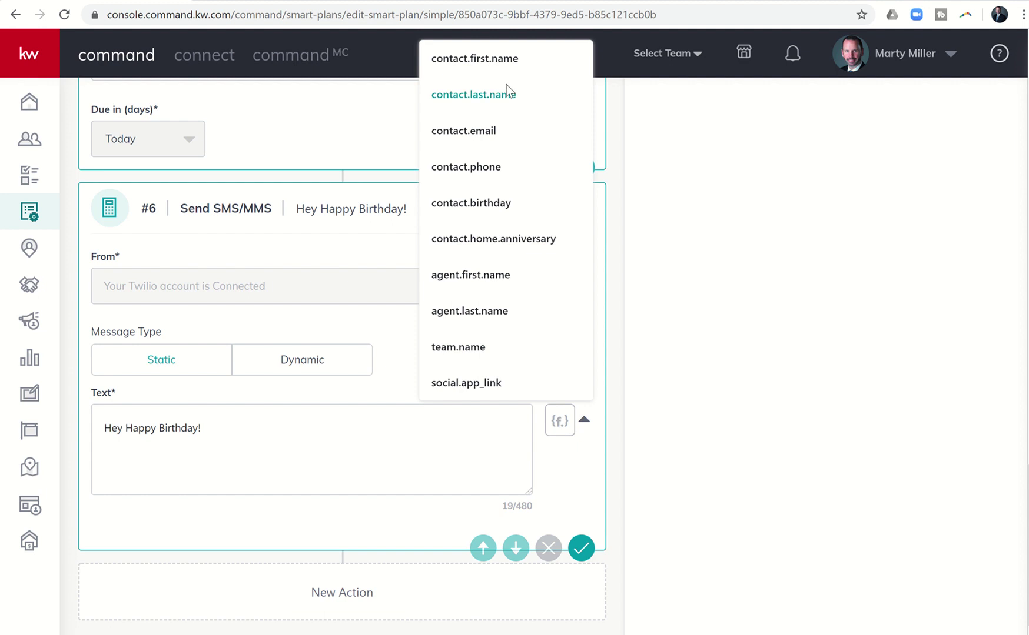
pyautogui.click(493, 65)
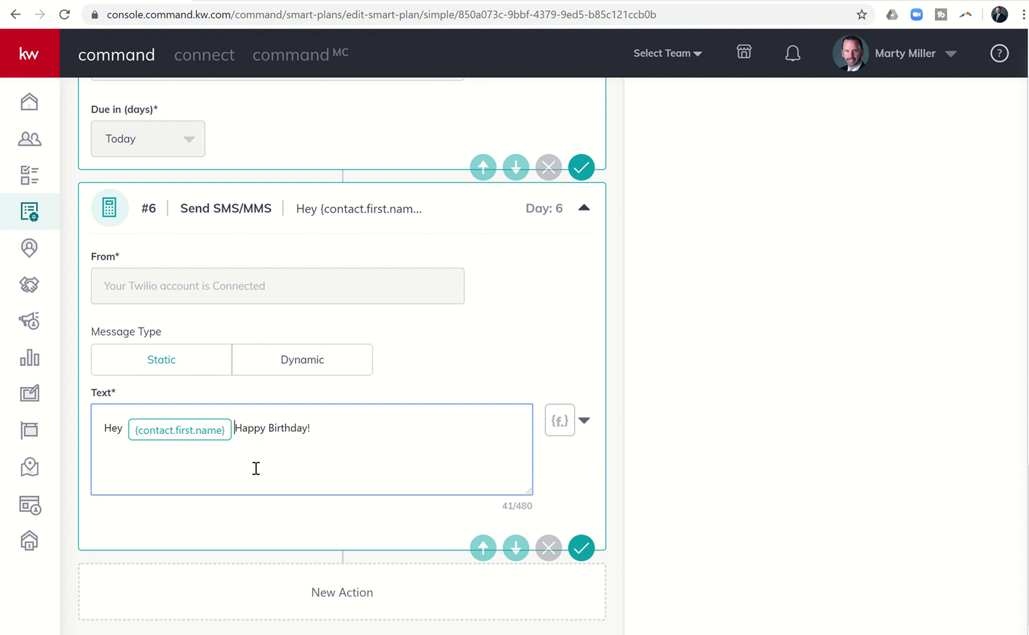
# Add the agent's name intro 'with Keller Williams' and a line wishing the contact happy birthday
pyautogui.write("it's Mar")
pyautogui.write('ty with SU')
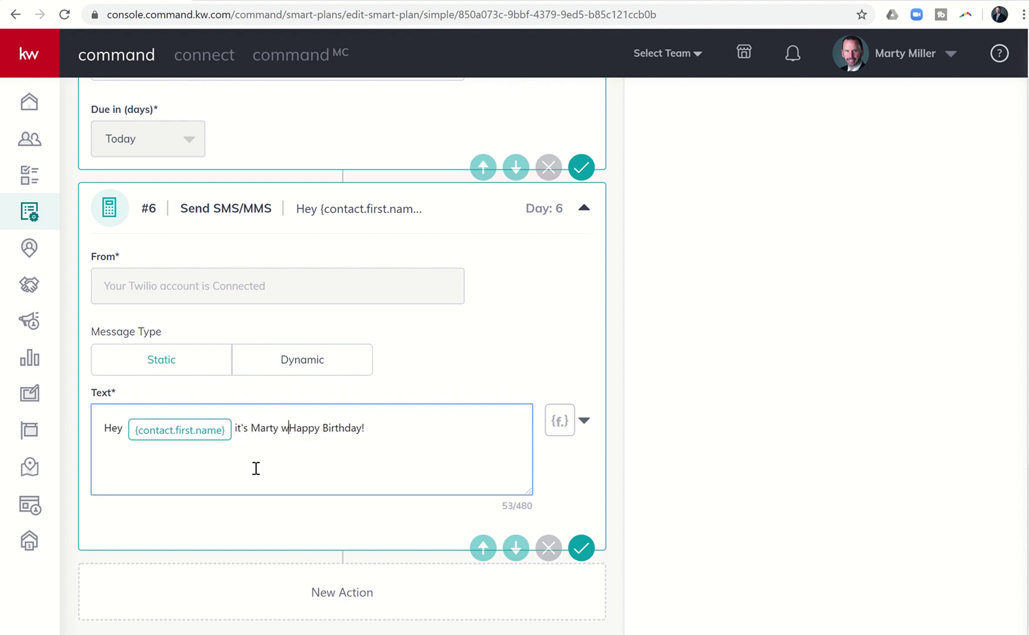
pyautogui.write('MM')
pyautogui.press('BackSpace')
pyautogui.press('BackSpace')
pyautogui.press('BackSpace')
pyautogui.press('BackSpace')
pyautogui.write('Keller Wil')
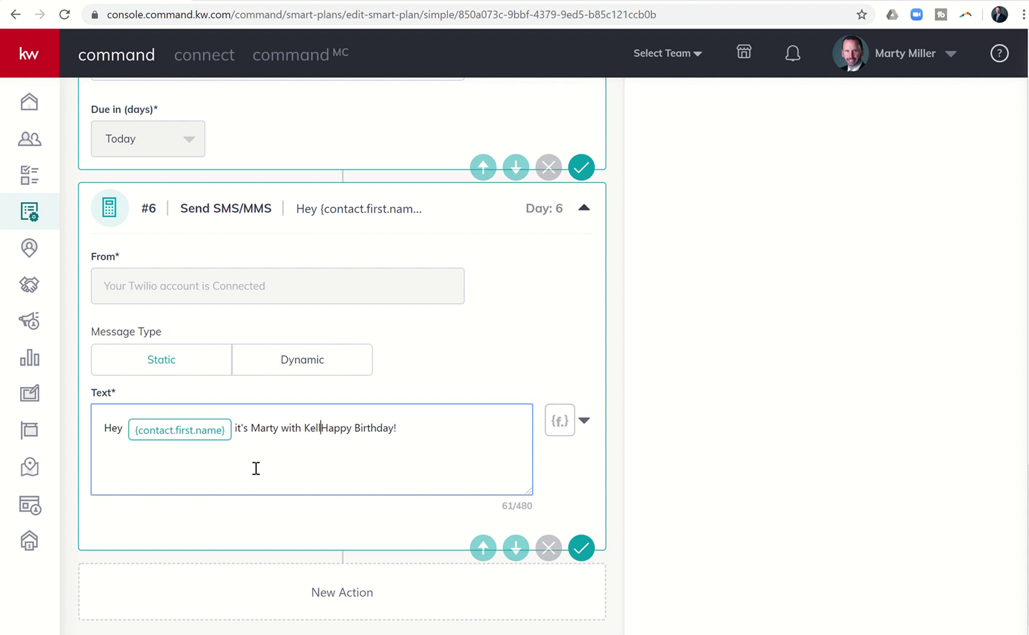
pyautogui.write('liams!')
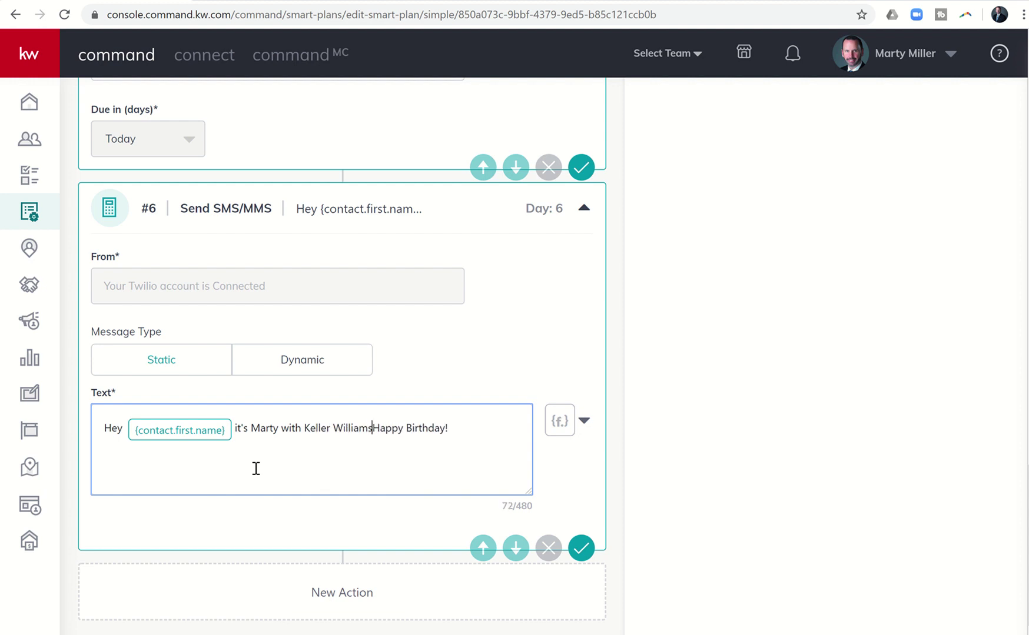
pyautogui.press('BackSpace')
pyautogui.press('BackSpace')
pyautogui.write('.  Just wanted')
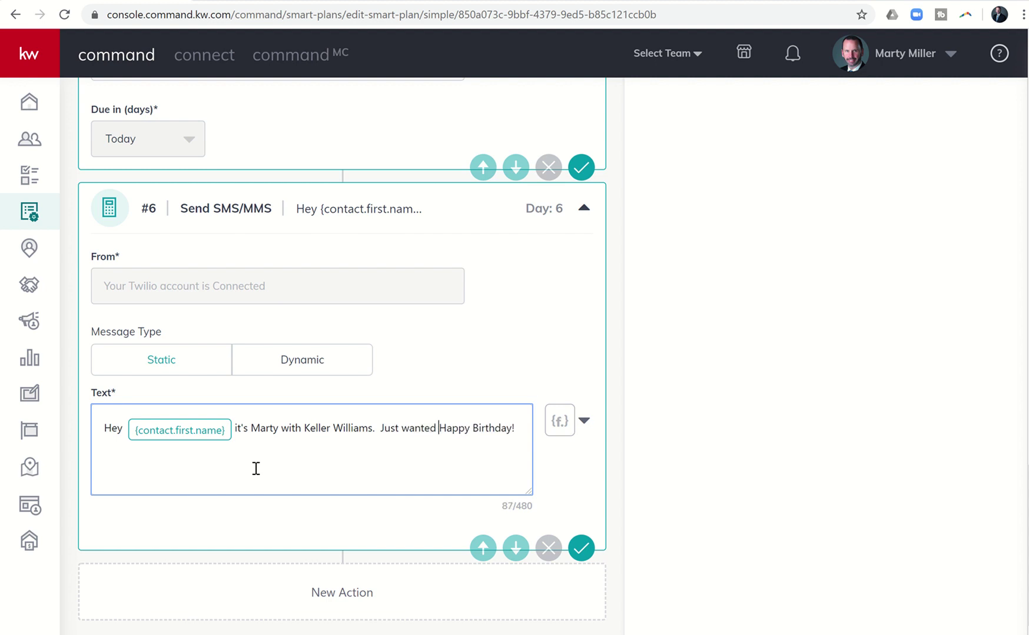
pyautogui.write('to wish you a')
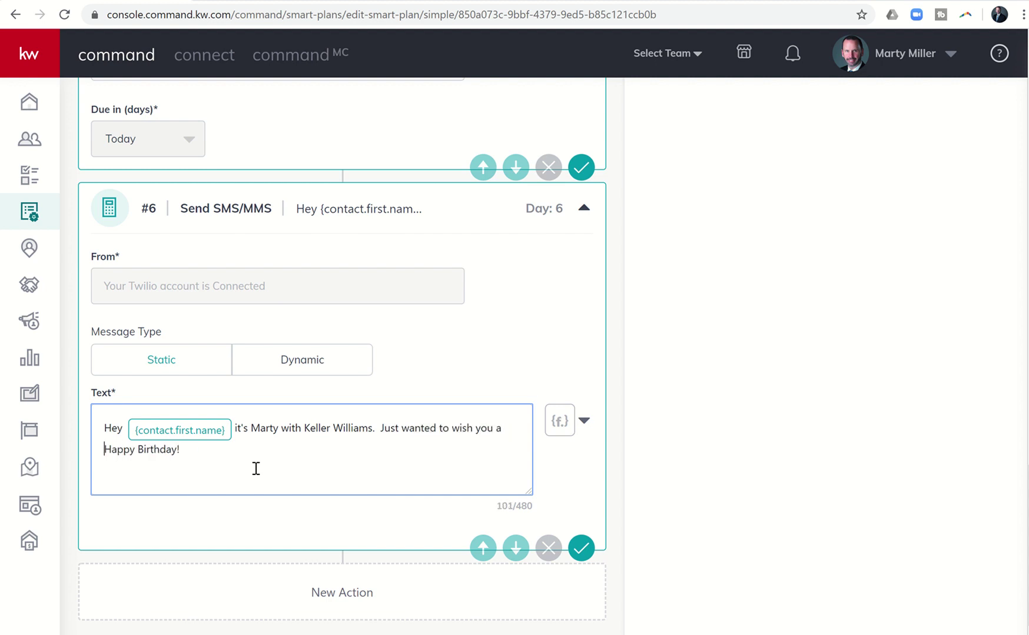
pyautogui.click(216, 449)
# Confirm the edited SMS step and save the My Birthday SmartPlan
pyautogui.click(579, 549)
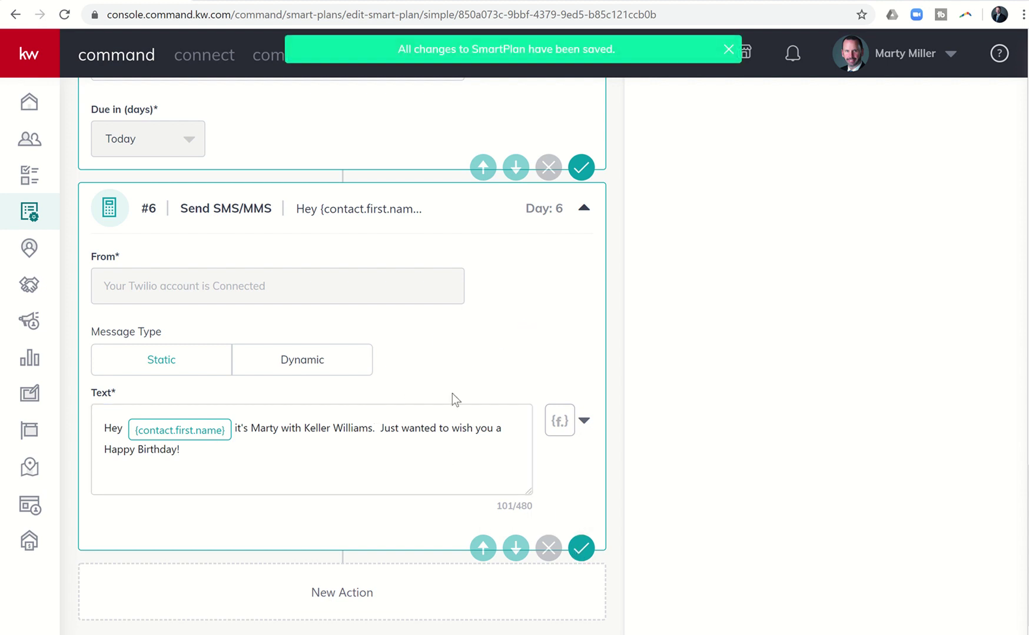
pyautogui.scroll(20, 466, 343)
pyautogui.scroll(5, 466, 344)
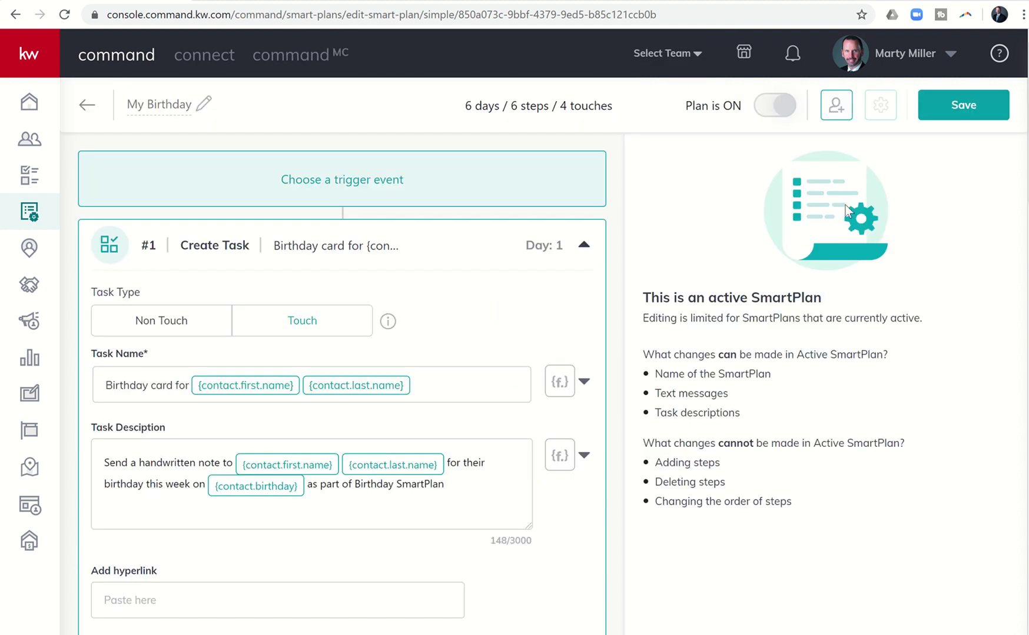
pyautogui.click(963, 110)
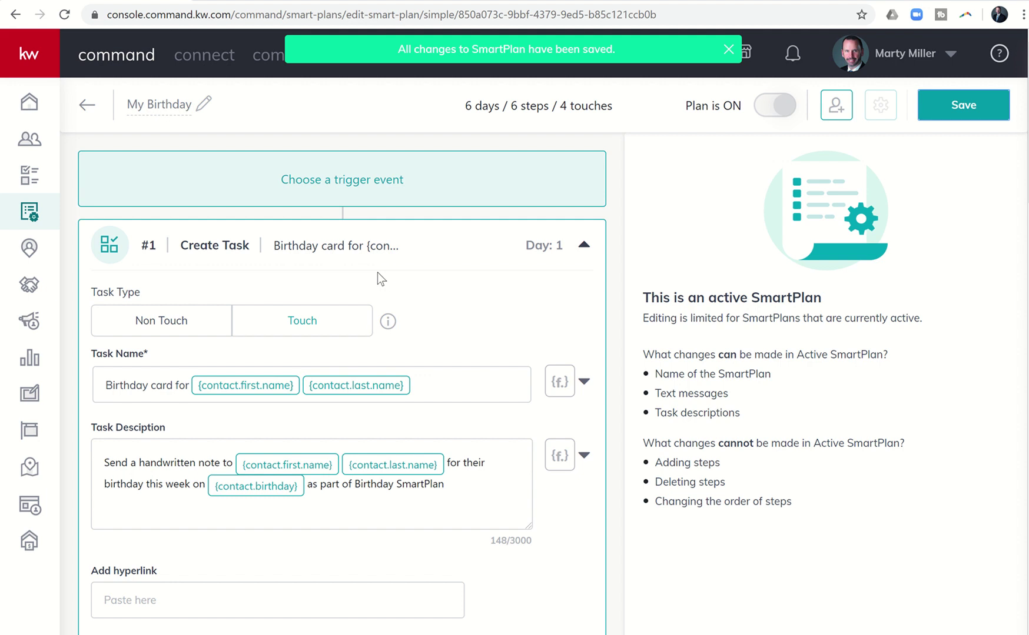
pyautogui.scroll(-7, 377, 273)
pyautogui.scroll(-12, 377, 273)
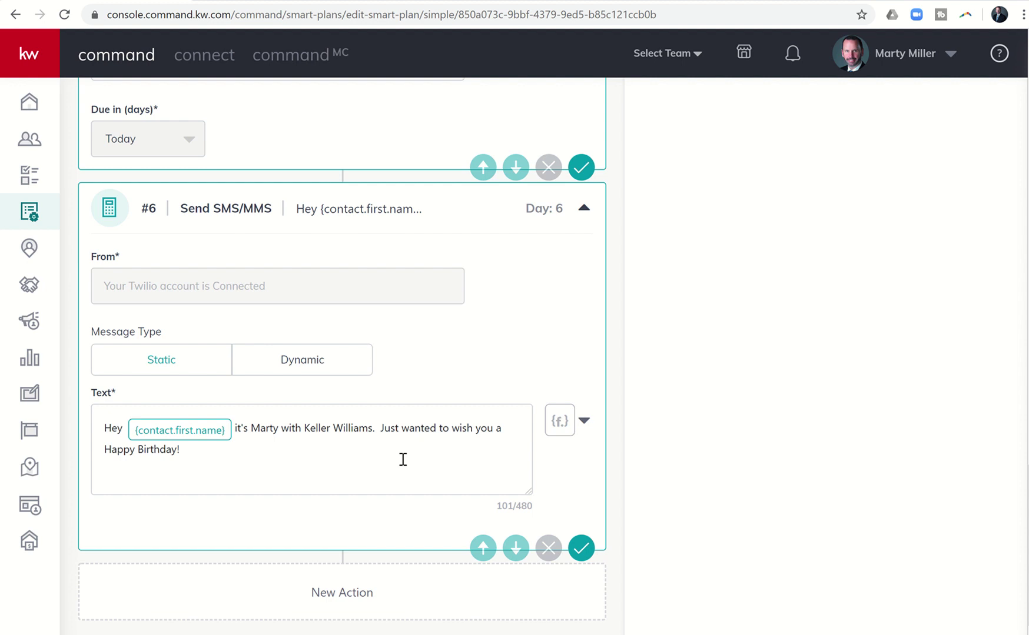
pyautogui.scroll(5, 403, 459)
pyautogui.scroll(20, 403, 482)
pyautogui.scroll(5, 404, 482)
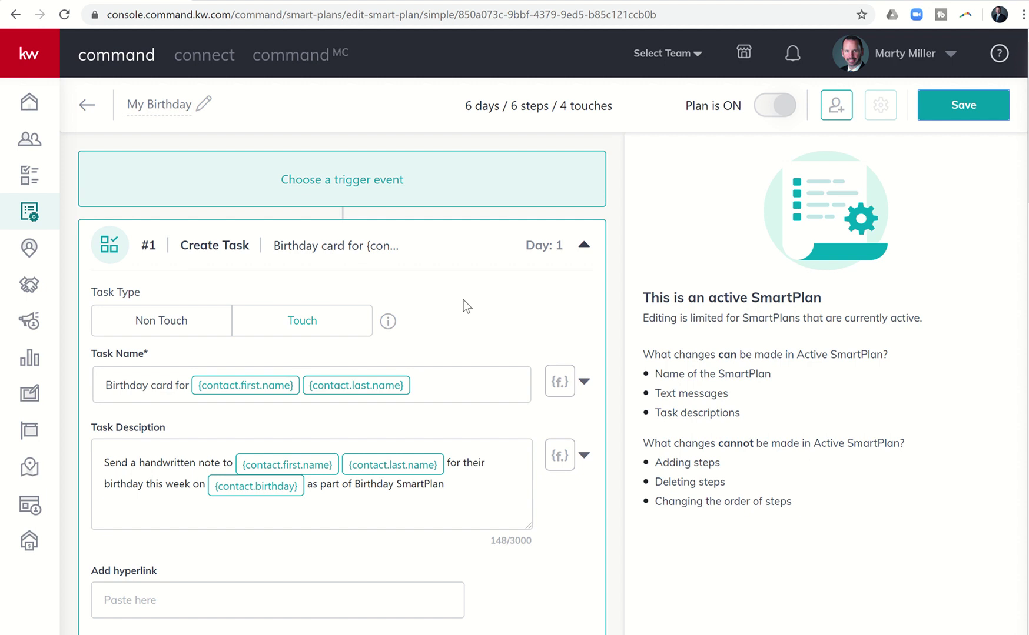